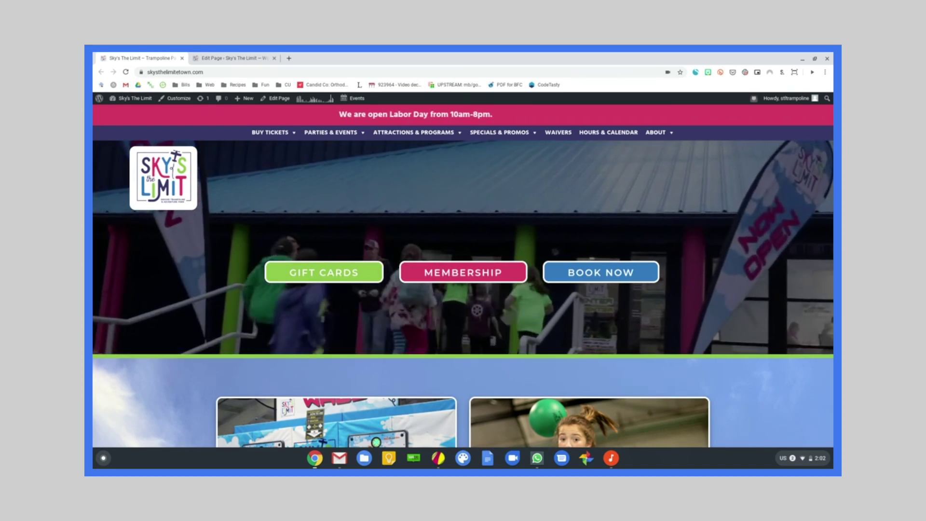
# Scroll the trampoline site, then switch to the WordPress Edit Page tab for In The Park
pyautogui.scroll(-7, 463, 275)
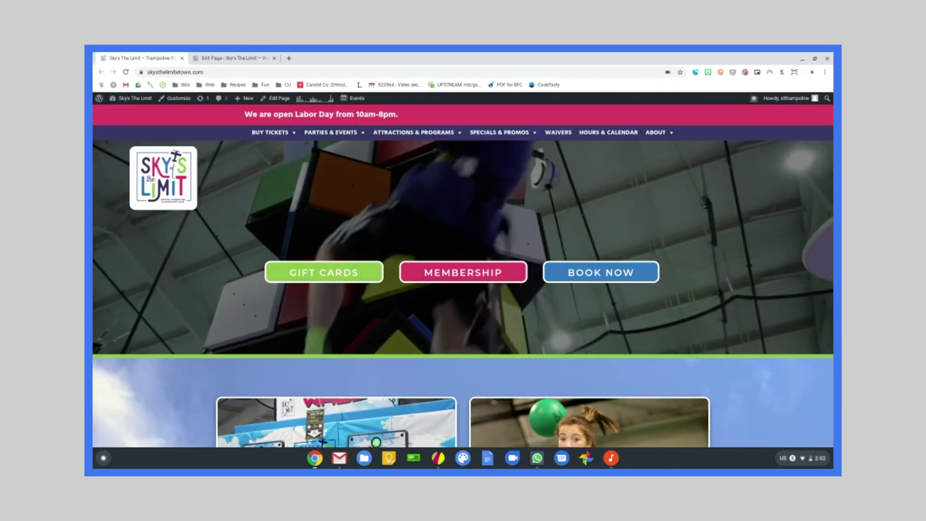
pyautogui.hotkey('ctrl', 'Tab')
pyautogui.hotkey('ctrl', 'Tab')
pyautogui.hotkey('ctrl', 'Tab')
pyautogui.hotkey('ctrl', 'Tab')
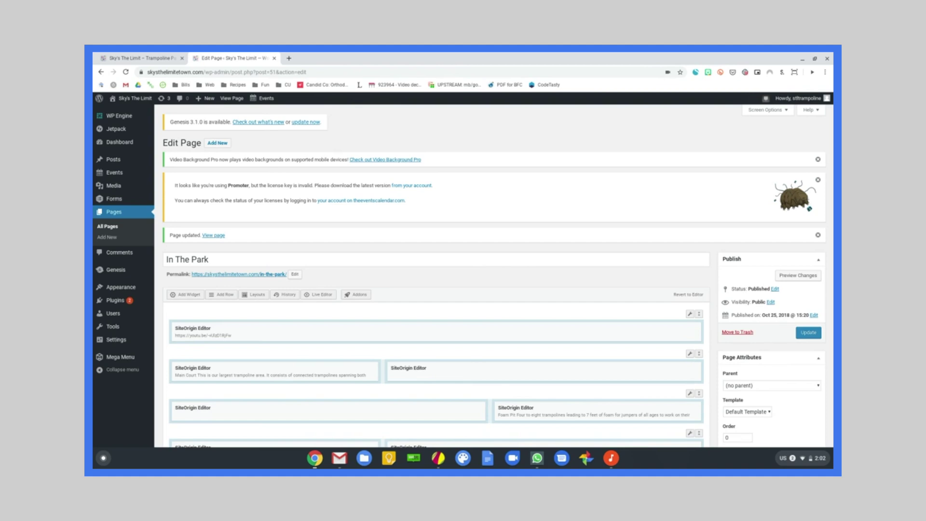
# Show the overview of all four desks with the In The Park Edit Page window previewed
pyautogui.press('F5')
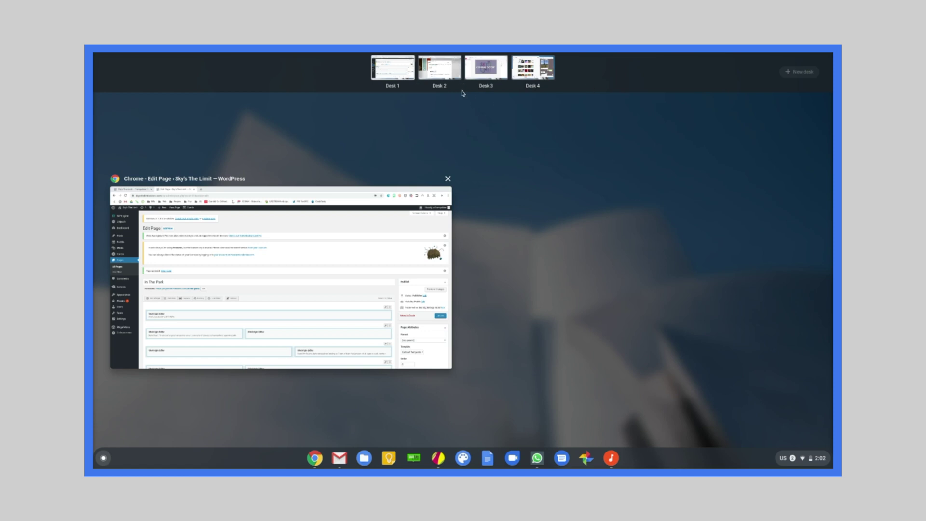
# Switch to Desk 2 with Gmail, then step forward and back through the four desks
pyautogui.click(440, 67)
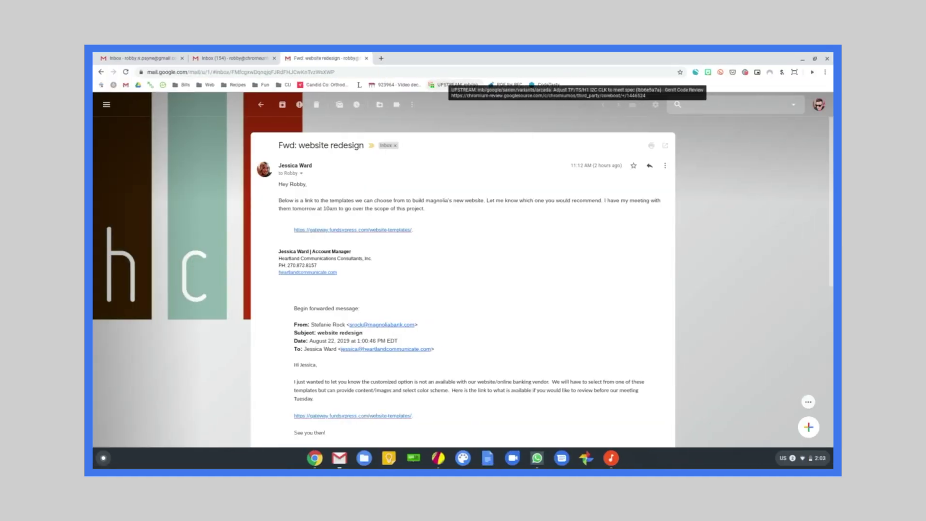
pyautogui.press('super+bracketright')
pyautogui.press('super+bracketright')
pyautogui.press('super+bracketleft')
pyautogui.press('super+bracketleft')
pyautogui.press('super+bracketleft')
pyautogui.press('super+bracketright')
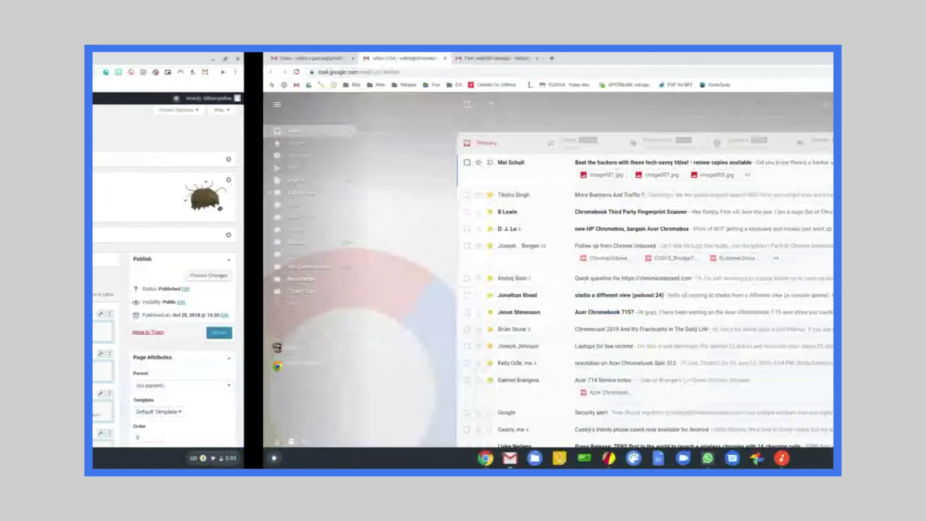
pyautogui.press('super+bracketright')
pyautogui.press('super+bracketleft')
pyautogui.press('super+bracketleft')
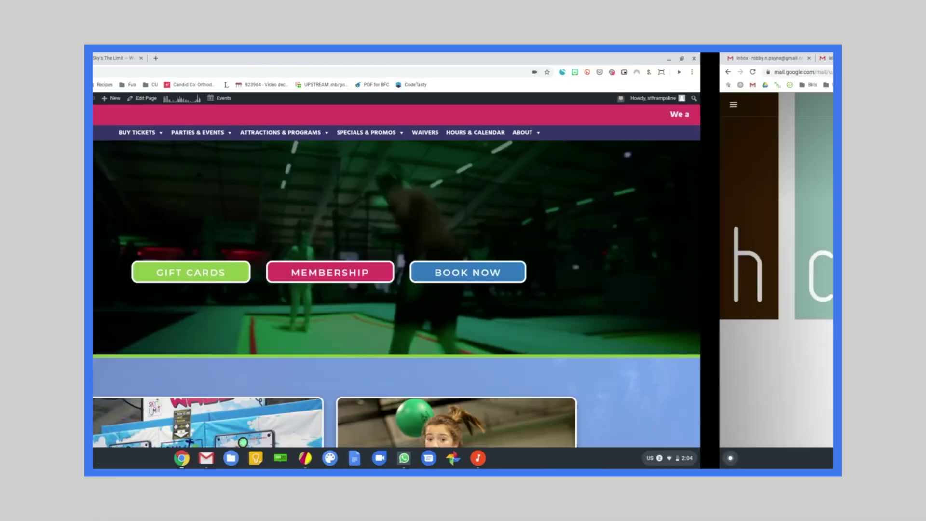
# From Overview, jump to the website desk, then step on to the next desk
pyautogui.press('F5')
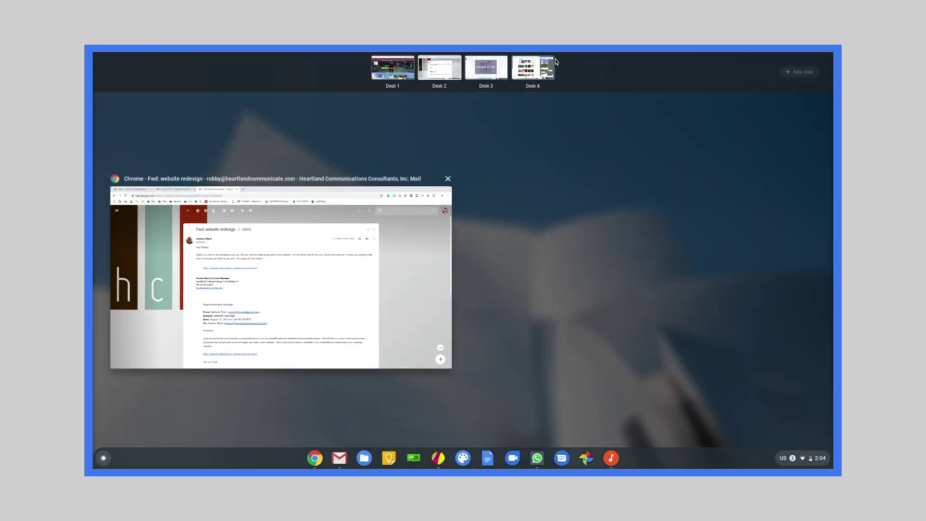
pyautogui.click(550, 63)
pyautogui.press('super+bracketright')
pyautogui.press('super+bracketright')
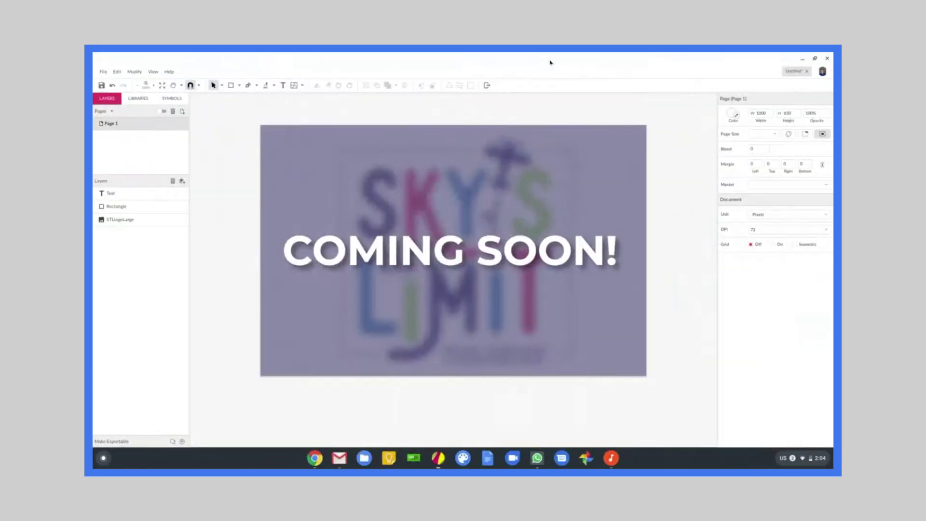
# Bring Gravit Designer back to full screen, then move ahead to the empty wallpaper-only desk
pyautogui.press('F5')
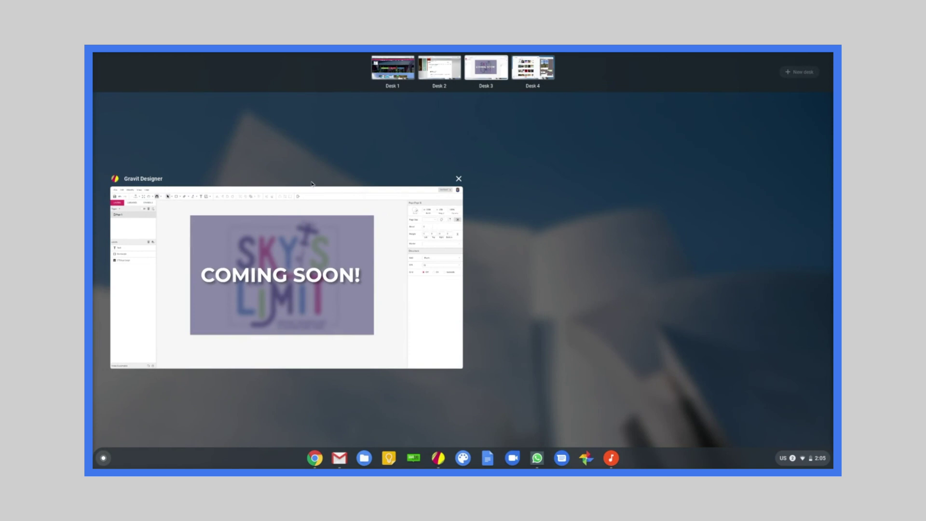
pyautogui.click(309, 190)
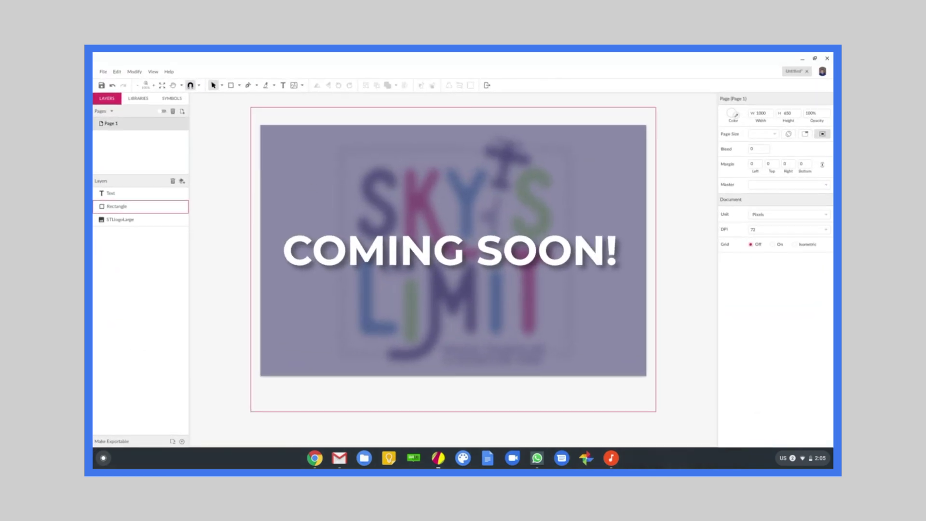
pyautogui.press('super+bracketright')
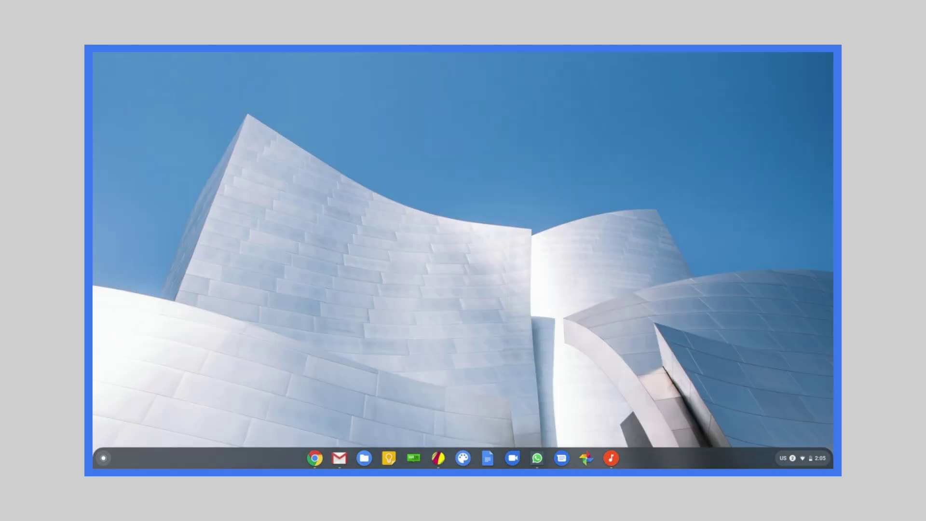
pyautogui.press('super+bracketright')
# In Overview, drag the Gravit Designer window onto the Desk 3 thumbnail, leaving Play Music and WhatsApp on Desk 4
pyautogui.press('F5')
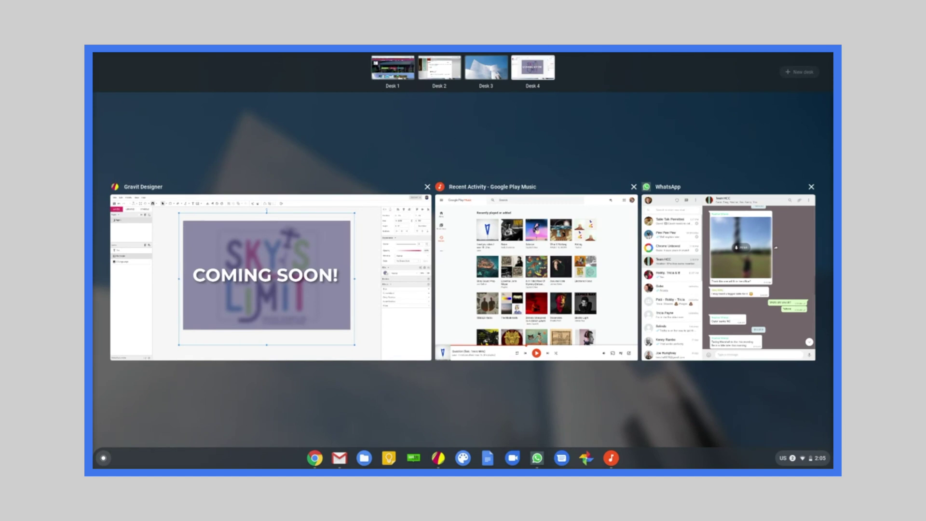
pyautogui.moveTo(236, 267); pyautogui.dragTo(488, 71)
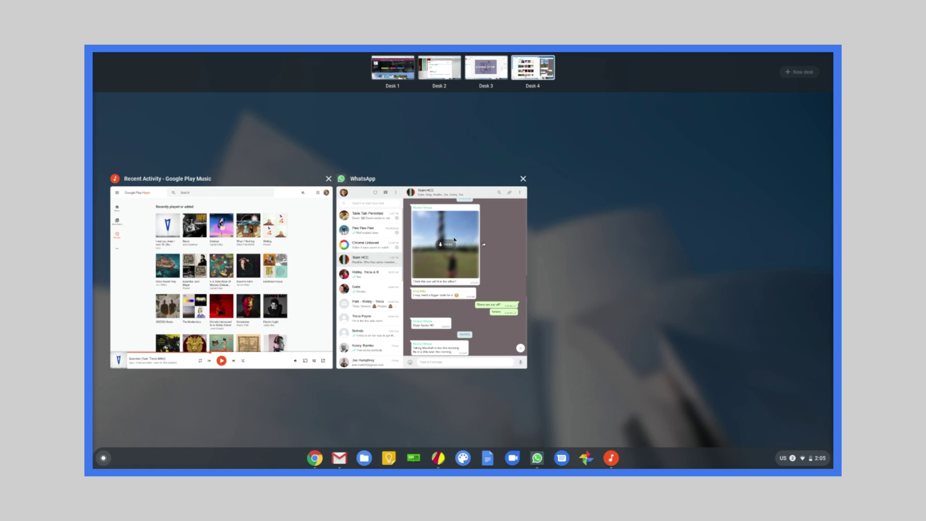
pyautogui.moveTo(454, 240); pyautogui.dragTo(429, 255)
# Switch to Desk 1 showing the Sky's The Limit site with its Labor Day hours banner
pyautogui.click(394, 77)
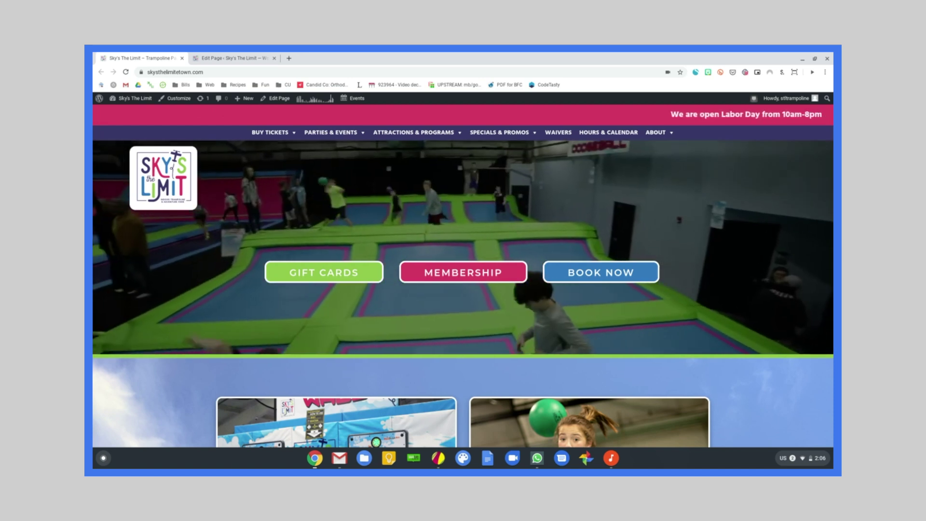
pyautogui.hotkey('alt', 'Tab')
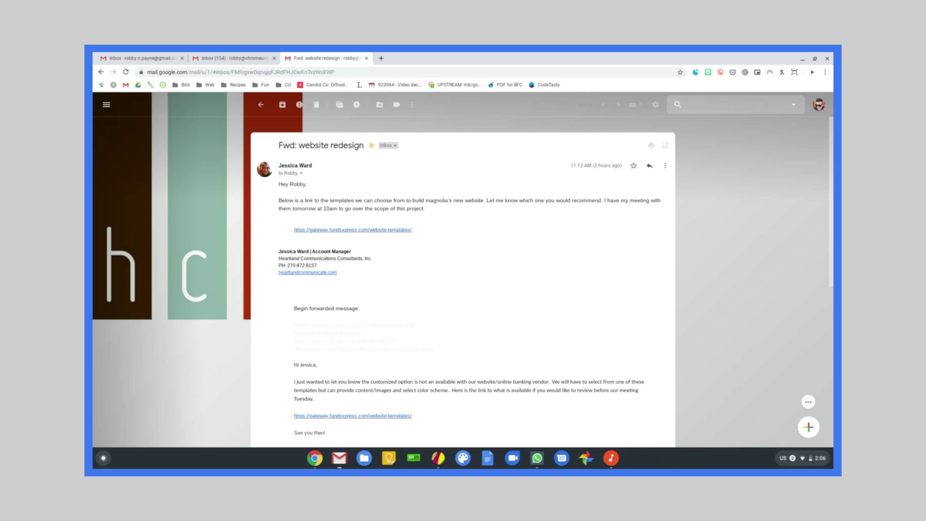
# Check the Gmail inbox and redesign email, then pass Gravit Designer to reach the Play Music and WhatsApp desk
pyautogui.hotkey('ctrl', '1')
pyautogui.hotkey('ctrl', '3')
pyautogui.hotkey('alt', 'Tab')
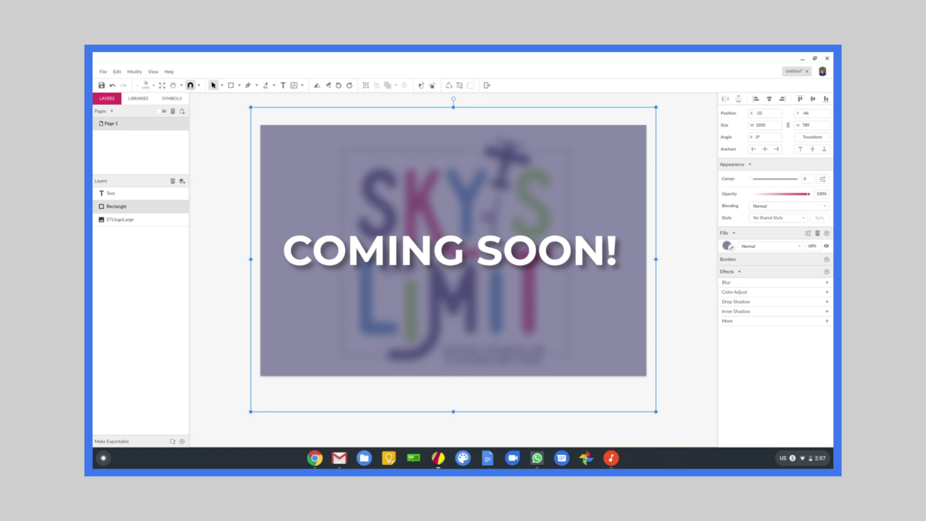
pyautogui.press('super+bracketright')
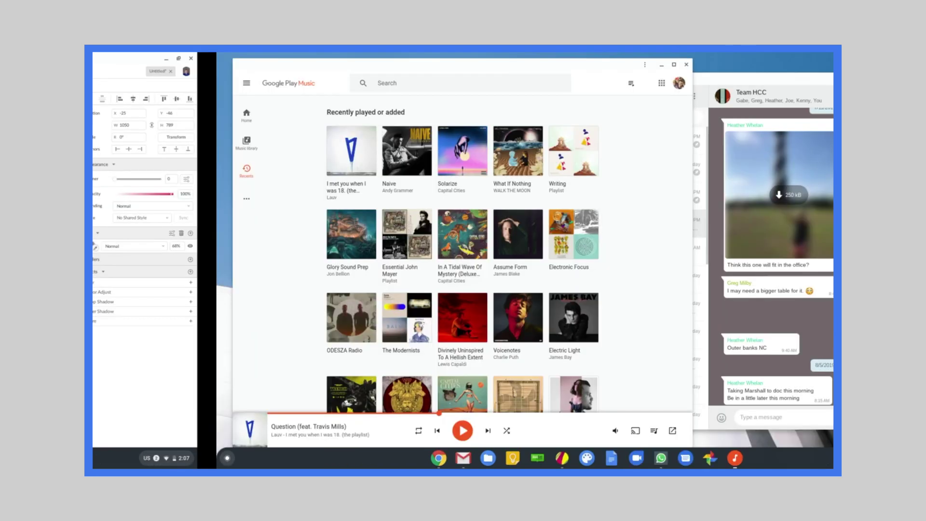